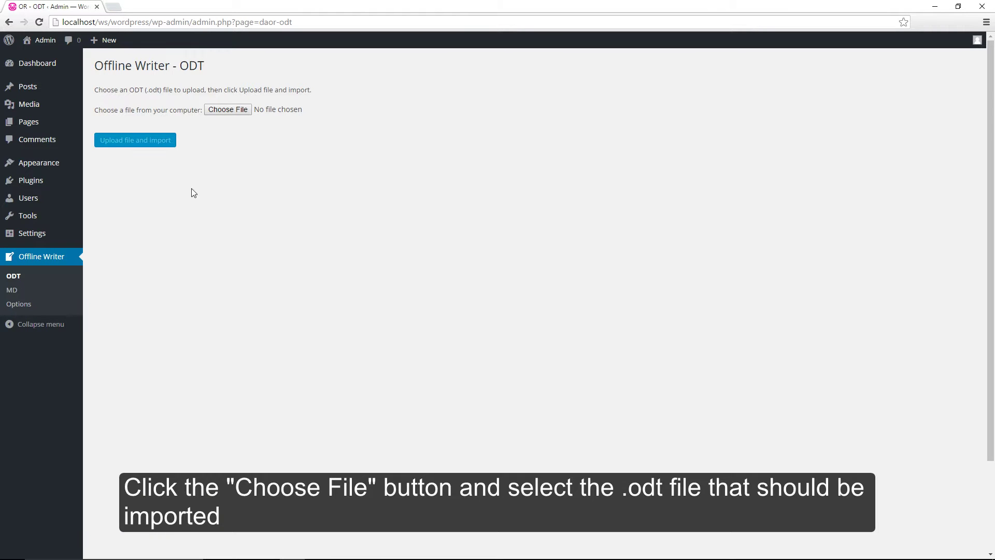
Upload and import the file Space Flight Programs.odt from the Demo folder.
left_click(227, 110)
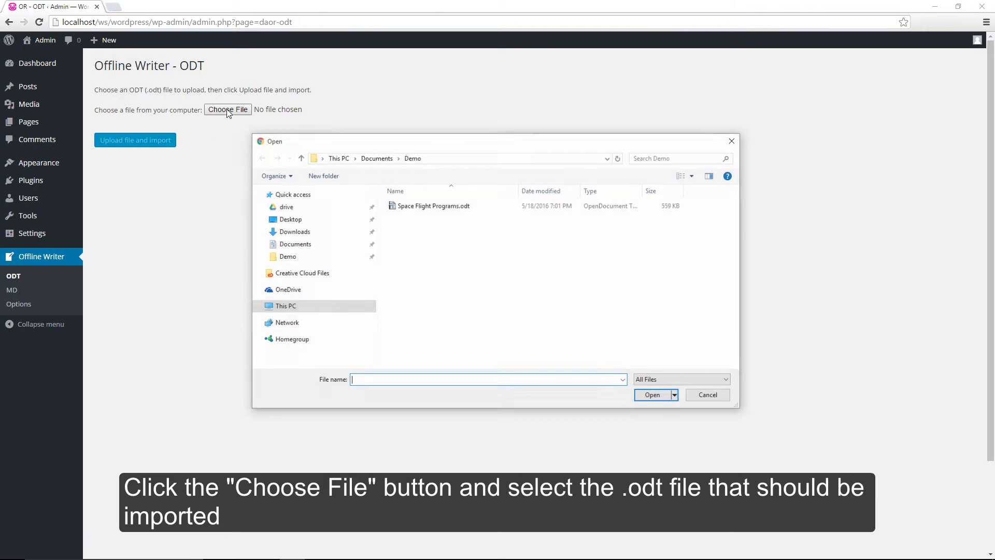
double_click(402, 206)
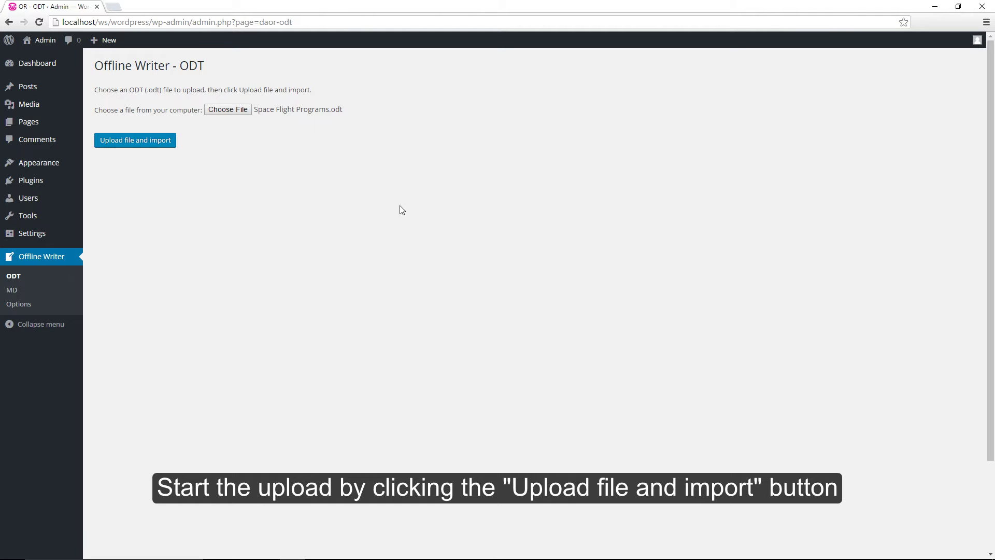
left_click(138, 145)
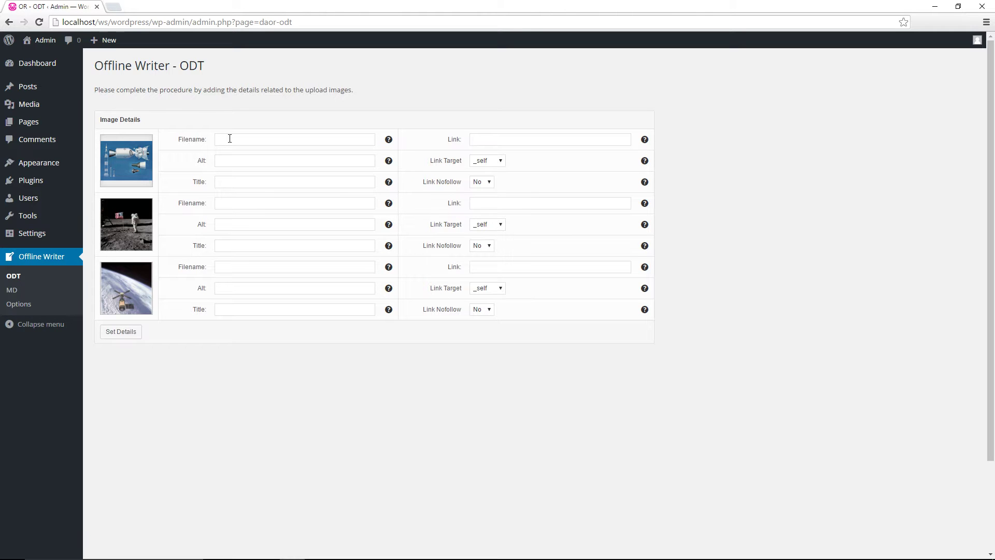
Name the first image Spacecraft and set both its alt text and title to "Spacecraft comparison".
left_click(229, 138)
type("Spa")
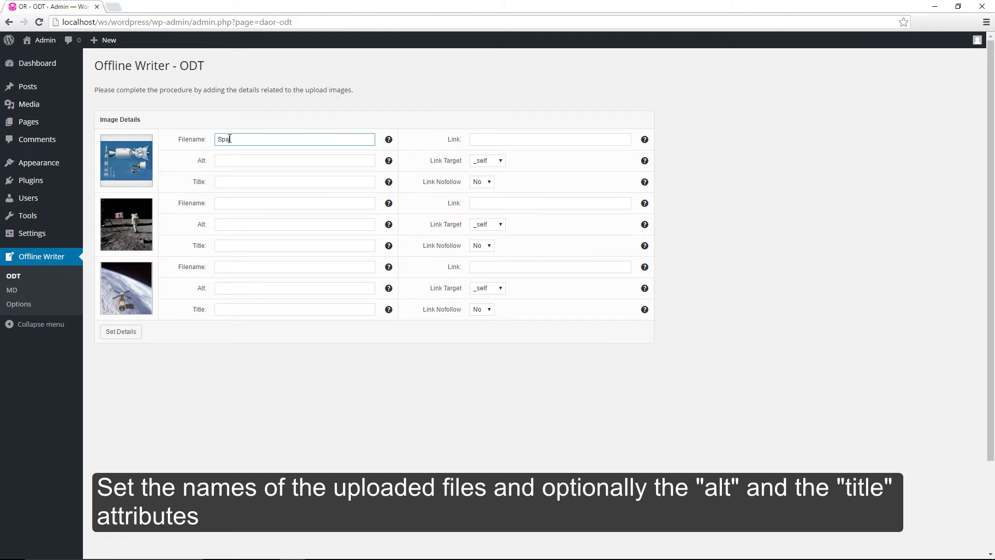
type("cecraft")
key("Tab")
key("Tab")
type("Spa")
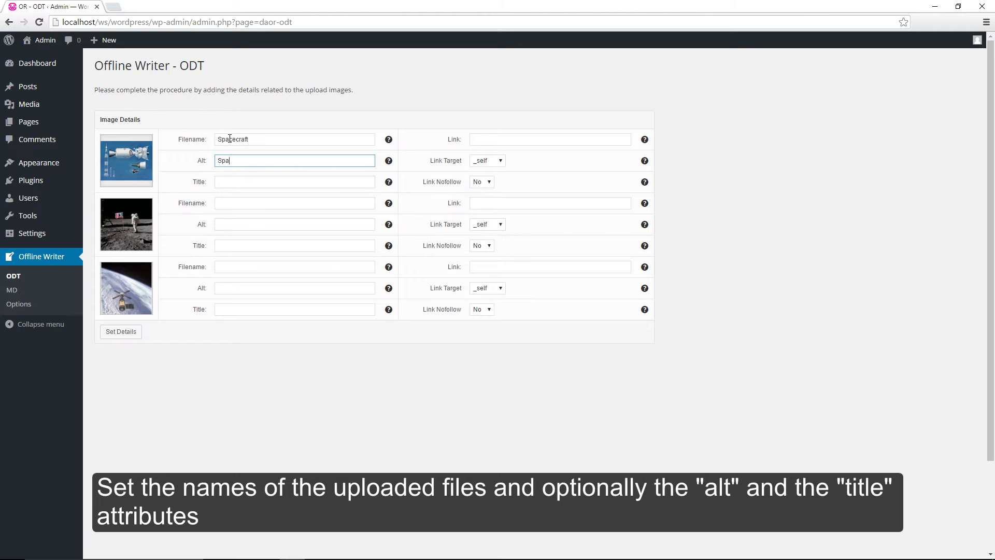
type("cecraft comparison")
key("Tab")
type("Sp")
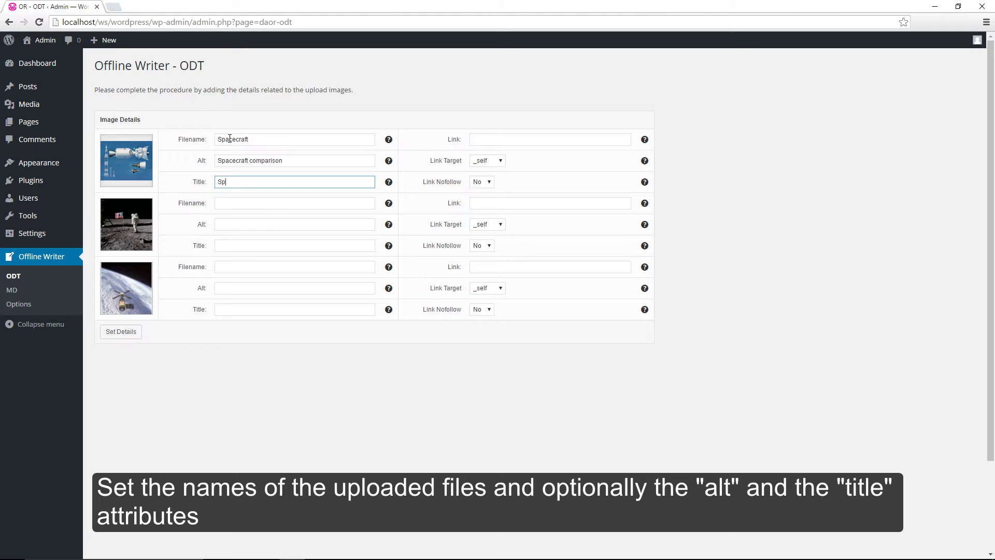
type("acecraft comparison")
Name the second image Buzzaldrin and set both its alt text and title to "Buzz Aldrin on the moon".
key("Tab")
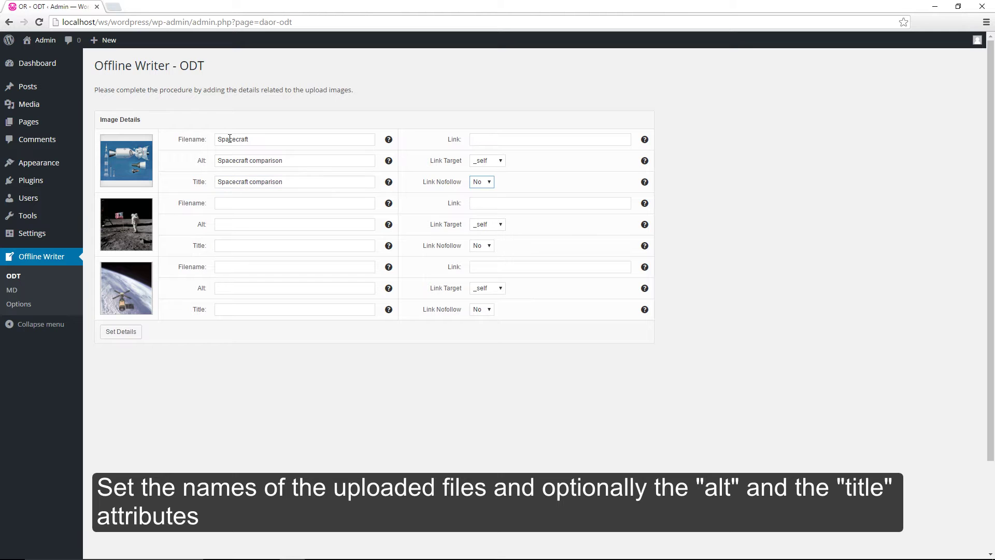
key("Tab")
type("B")
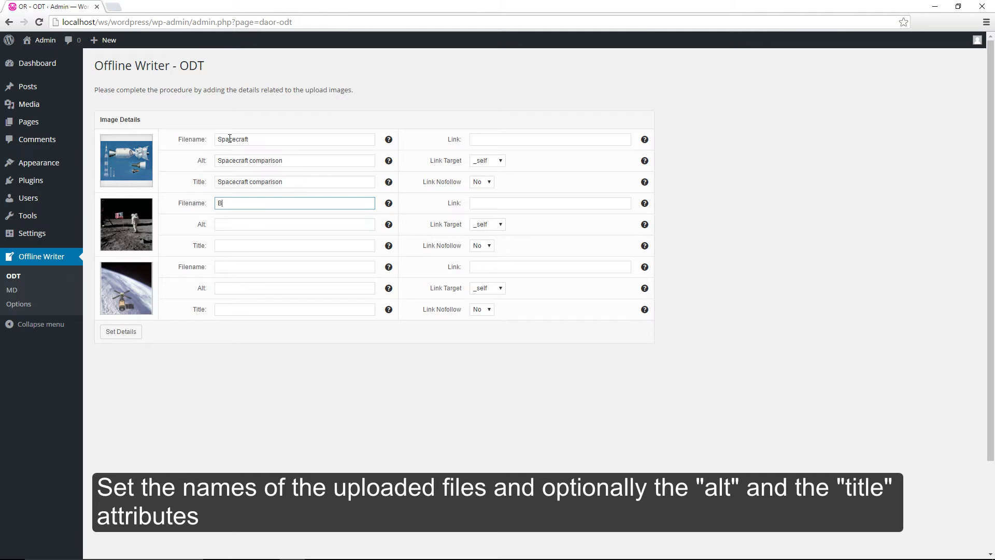
type("uzzaldrin")
key("Tab")
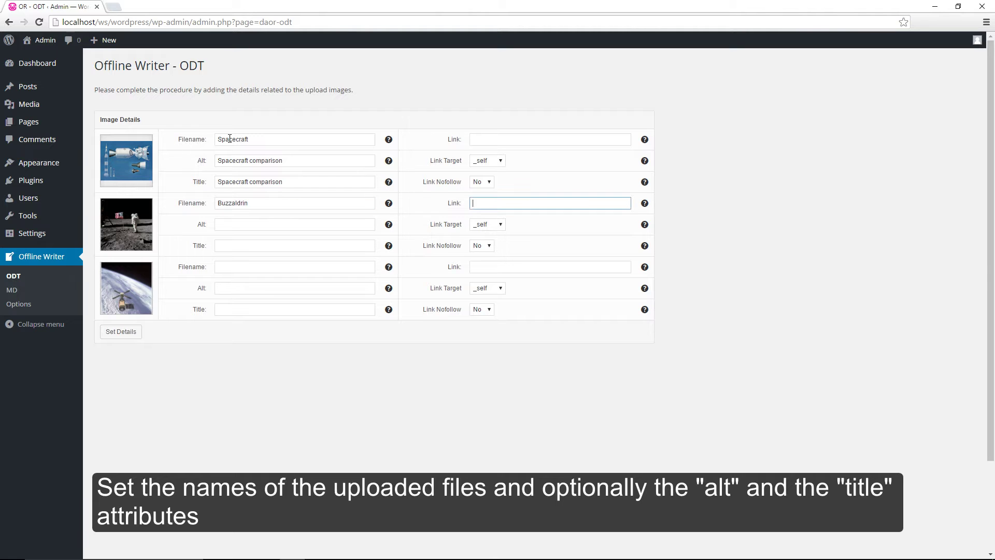
key("Tab")
type("Bu")
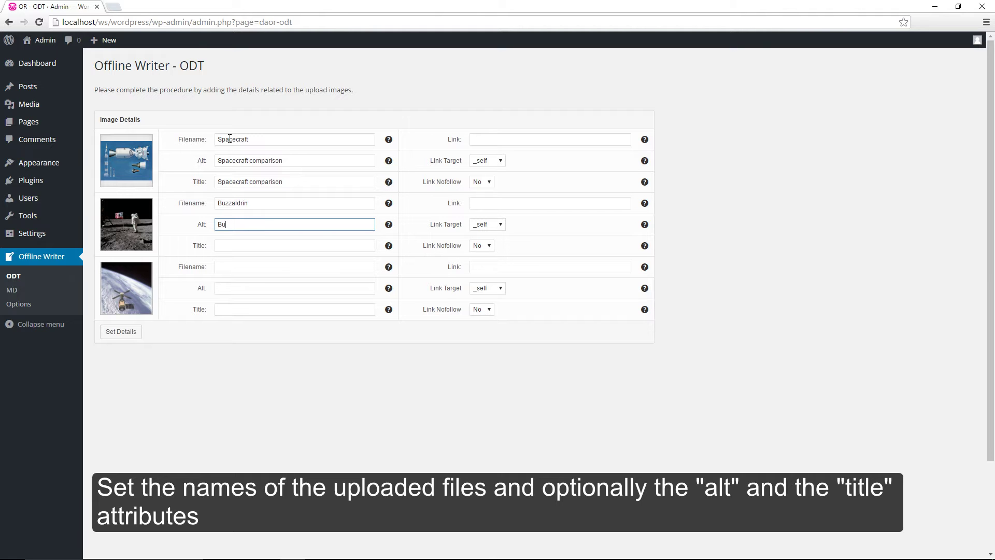
type("zz Aldrin on the moon")
key("Tab")
key("Tab")
type("B")
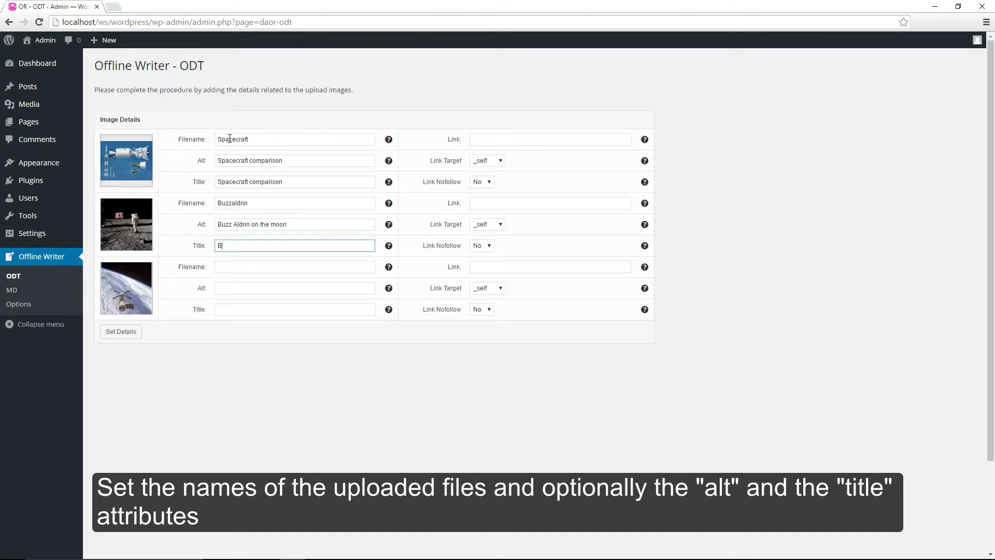
type("uzz Aldrin on the moon")
Name the third image Skylab and set both its alt text and title to "Skylab space station".
key("Tab")
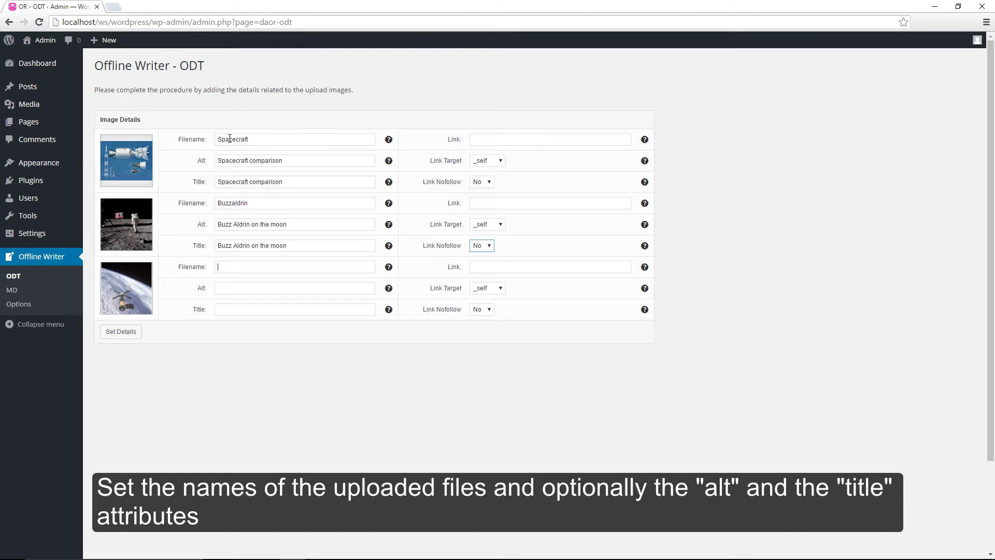
key("Tab")
type("Sky")
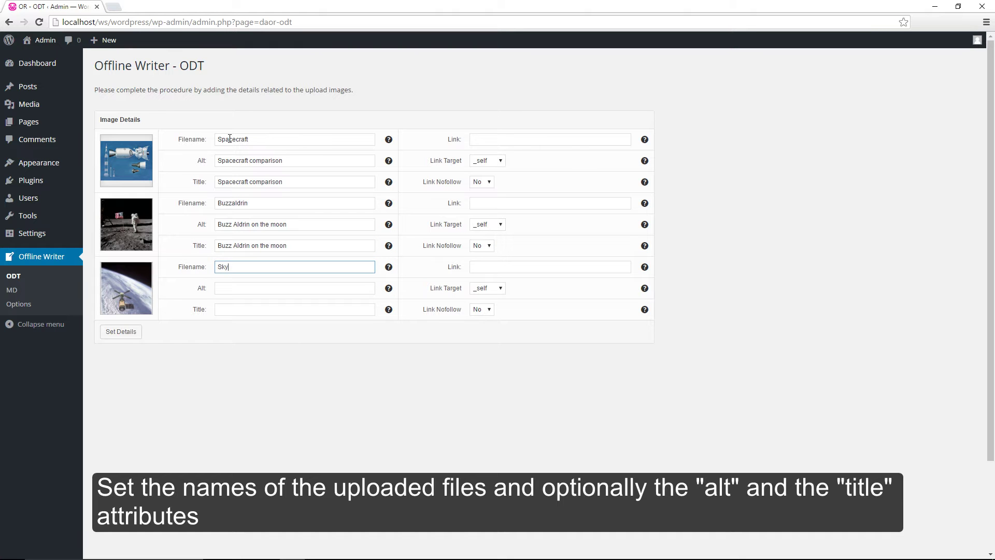
type("lab")
key("Tab")
key("Tab")
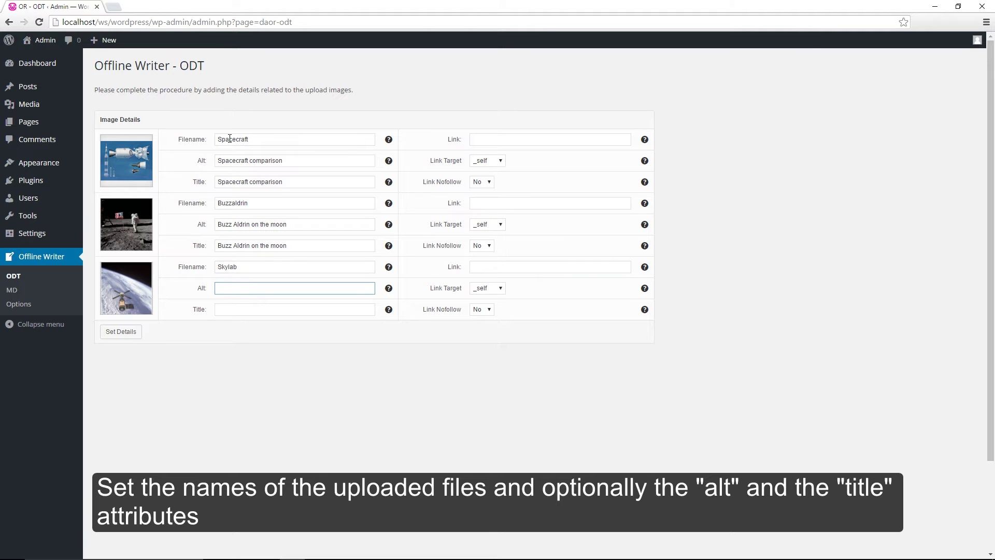
type("Skylab space station")
key("Tab")
key("Tab")
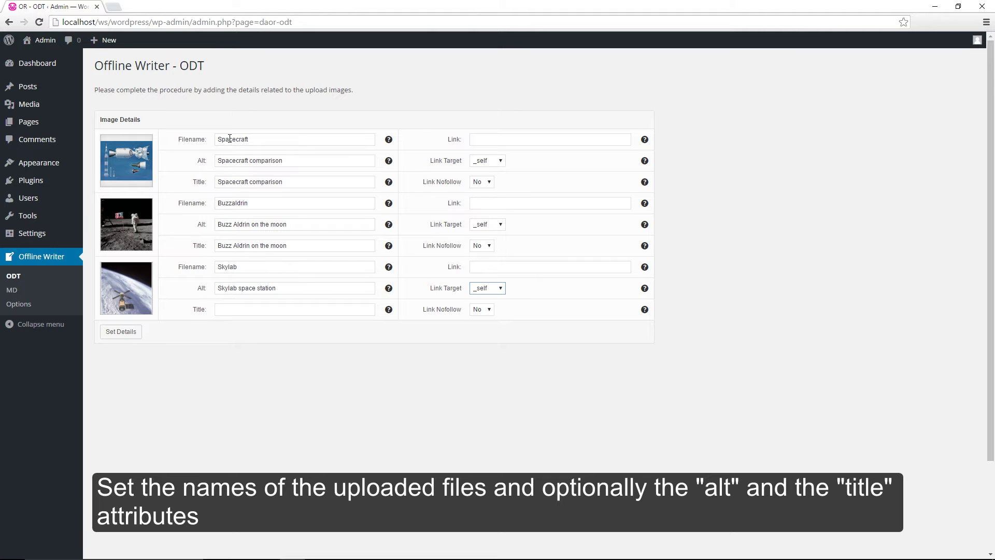
type("Skylab")
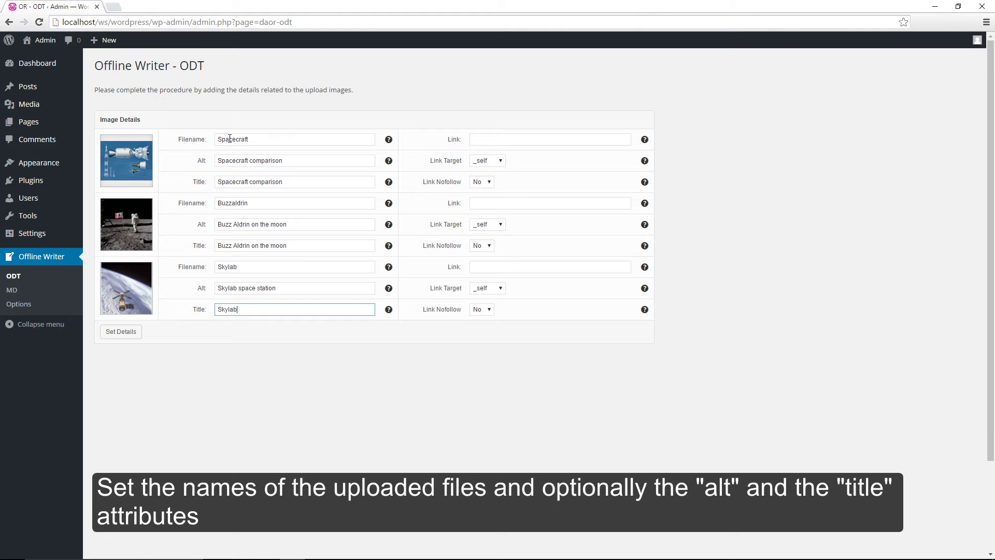
type(" space station")
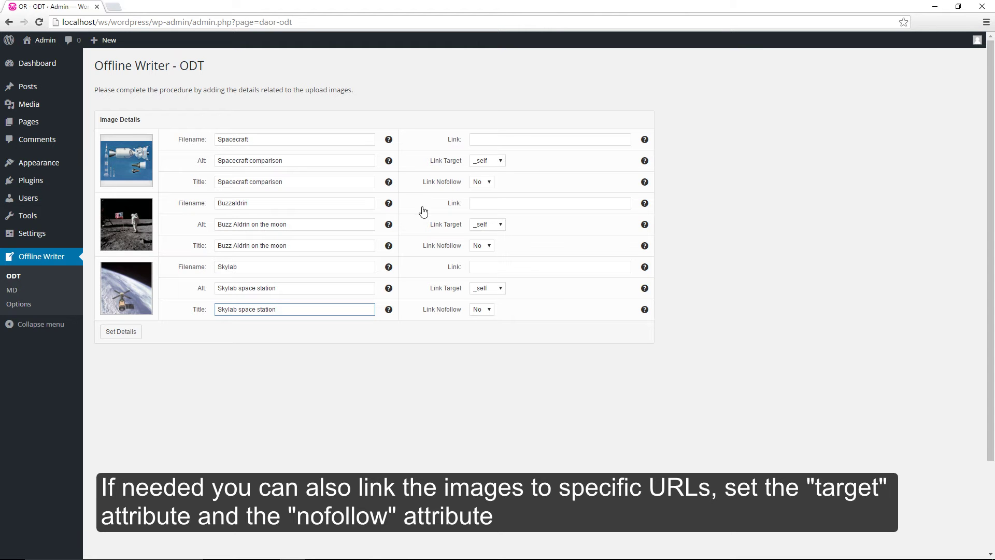
left_click(487, 266)
type("htt")
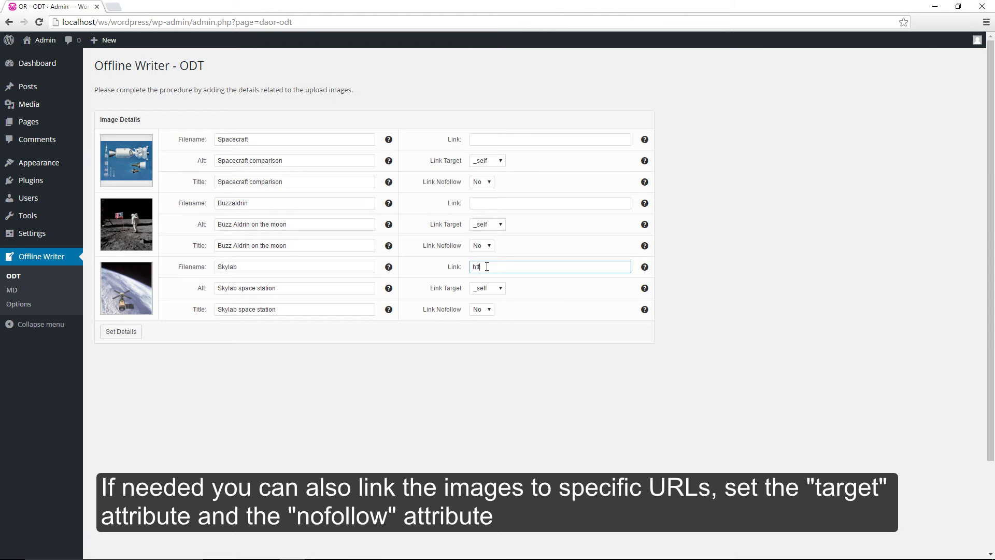
type("ps://en.wikipedia.org")
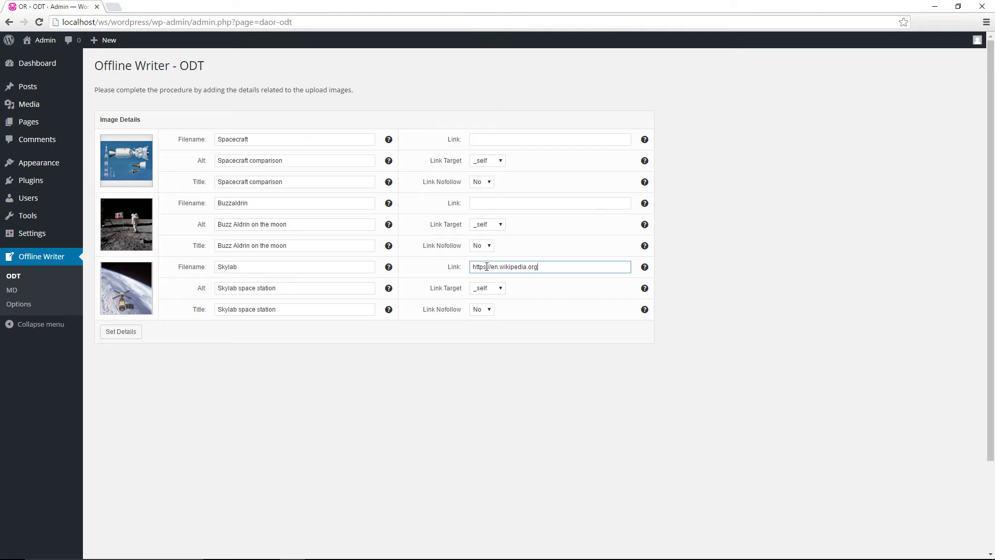
type("/wiki/skylab")
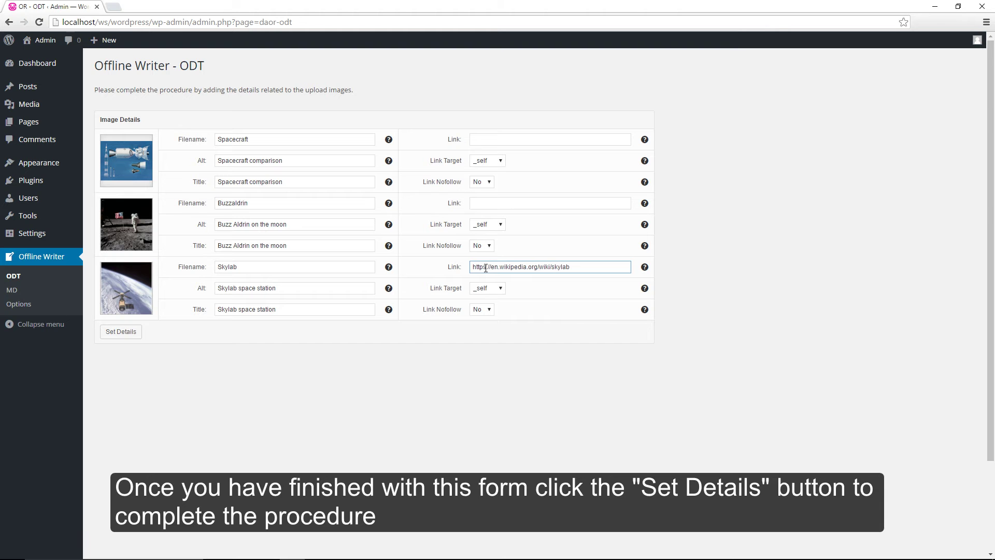
left_click(122, 334)
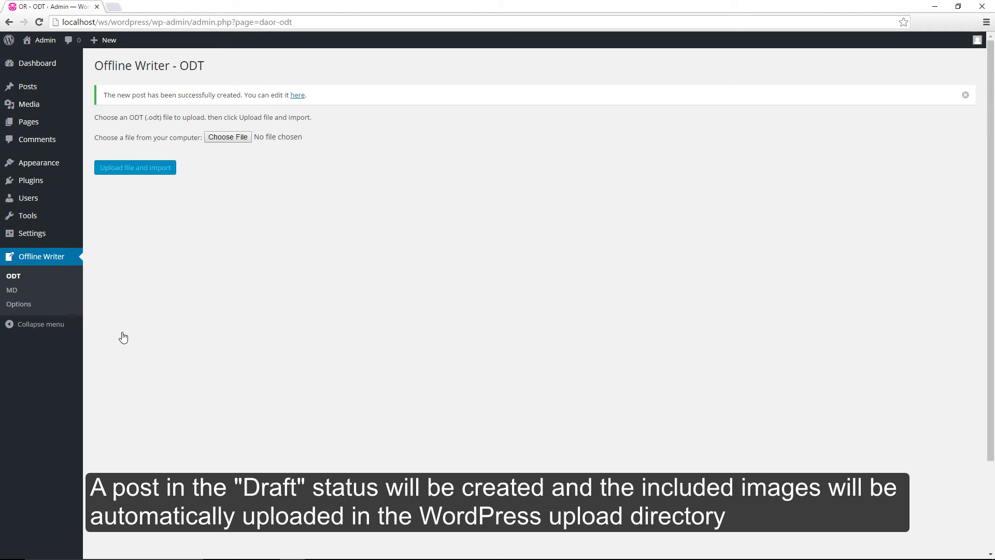
Open the newly imported post for editing and examine its content in the visual editor and as HTML source.
left_click(298, 96)
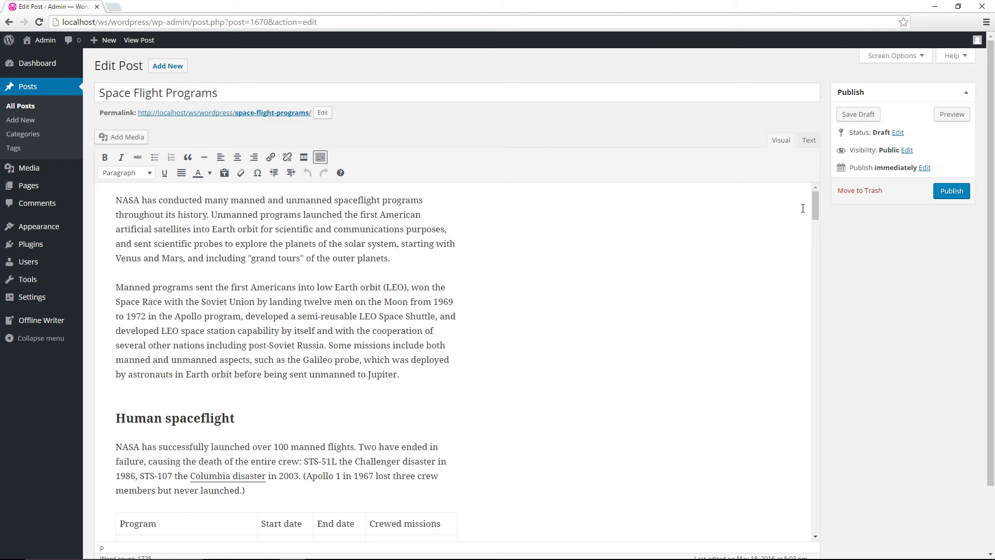
scroll(816, 210, "down", 6)
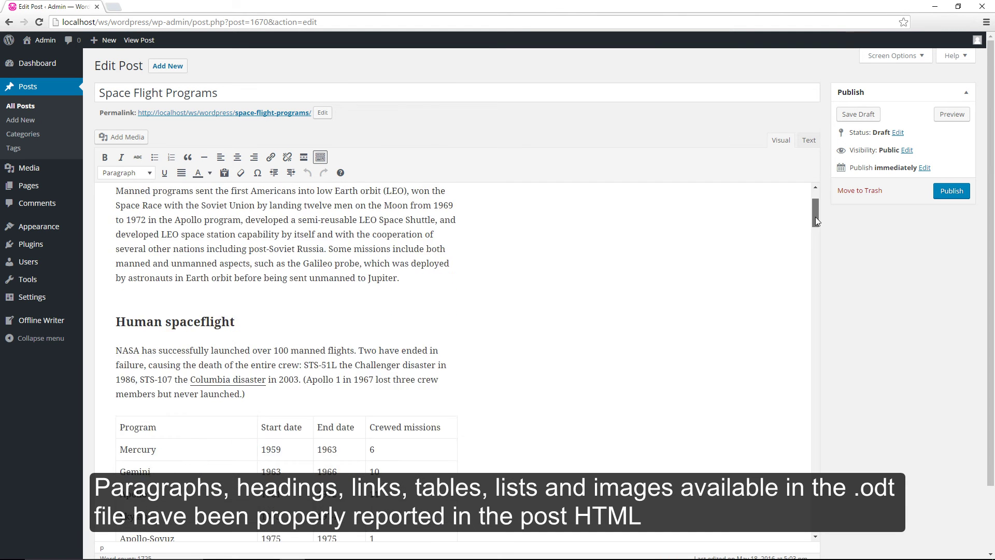
left_click_drag(815, 227, 813, 185)
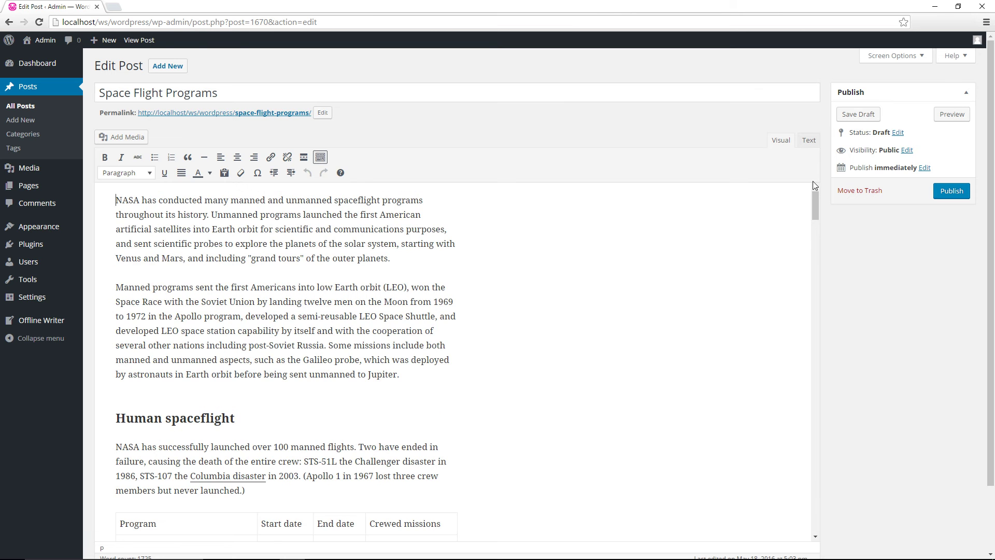
left_click(808, 142)
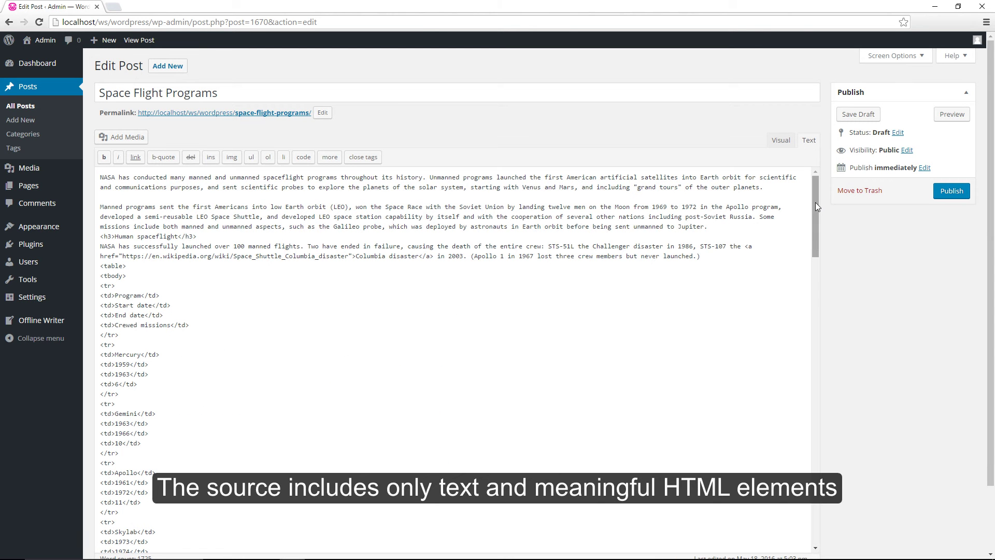
scroll(816, 203, "down", 2)
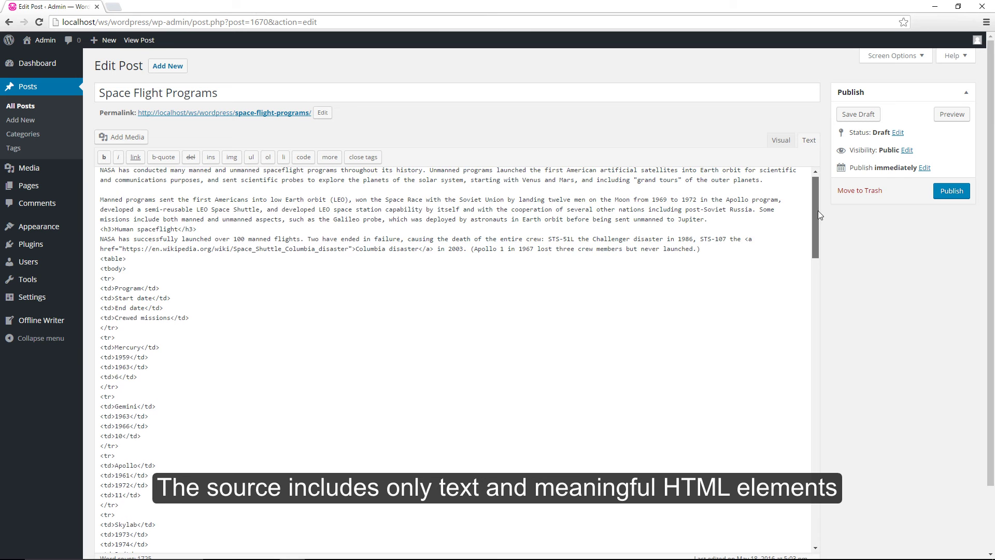
left_click_drag(821, 223, 815, 164)
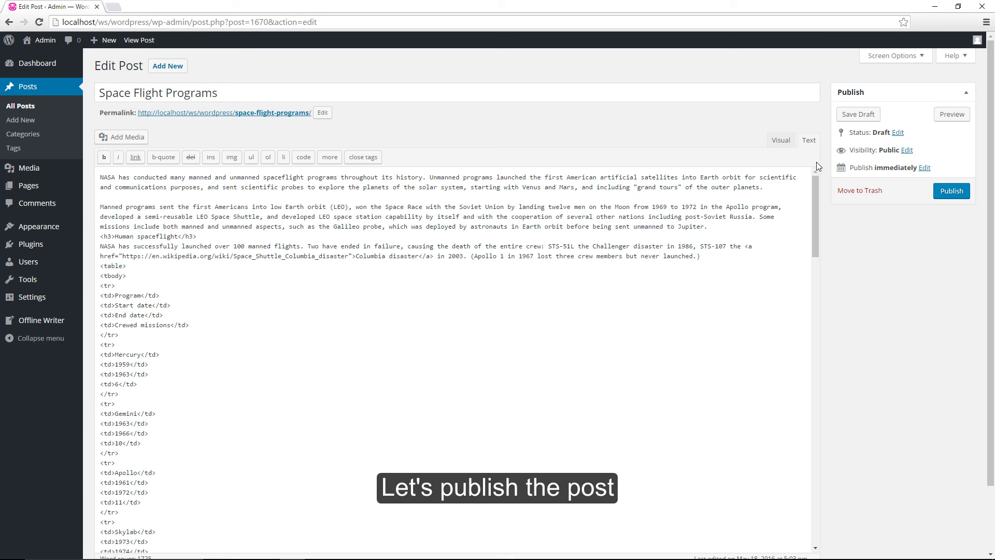
Publish the Space Flight Programs post and look through the live page on the site.
left_click(944, 193)
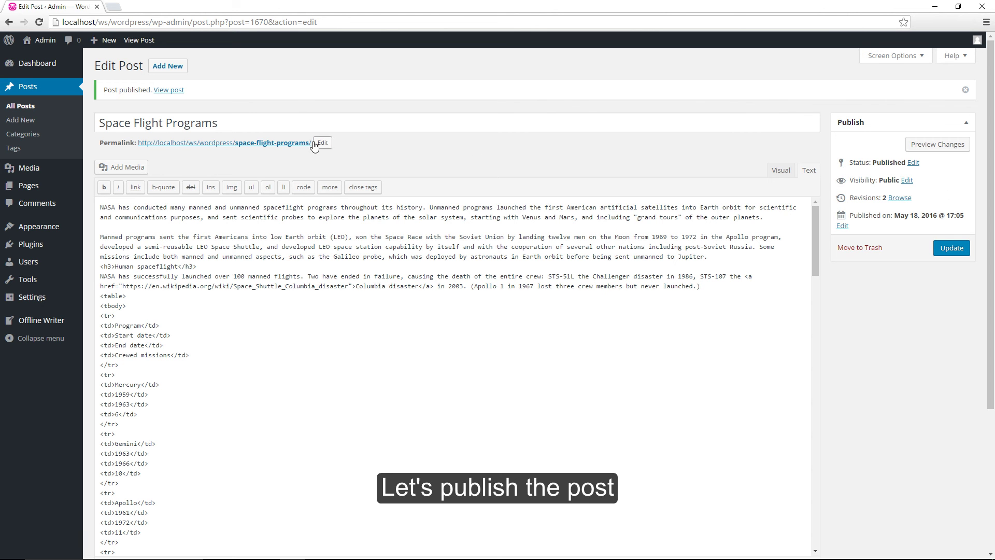
left_click(287, 144)
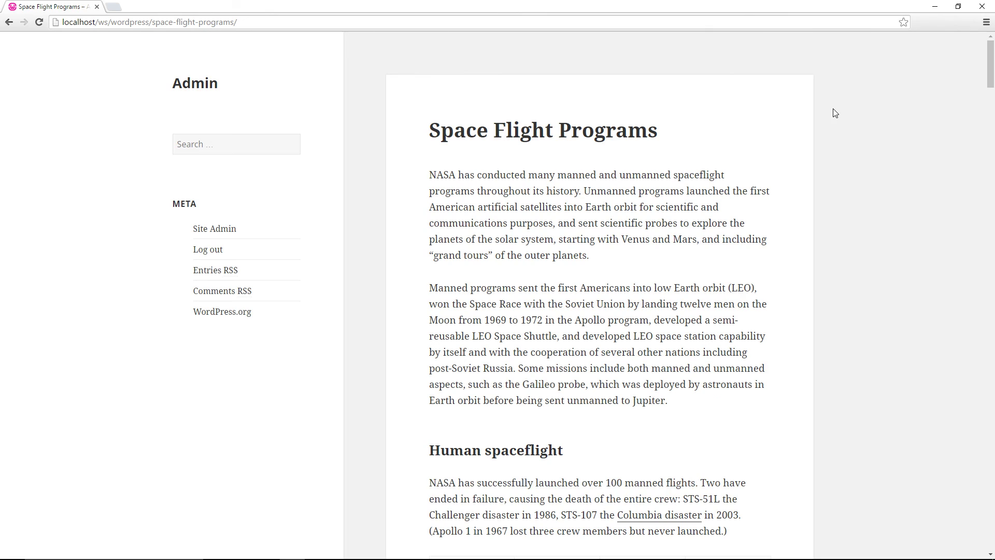
left_click_drag(992, 77, 988, 101)
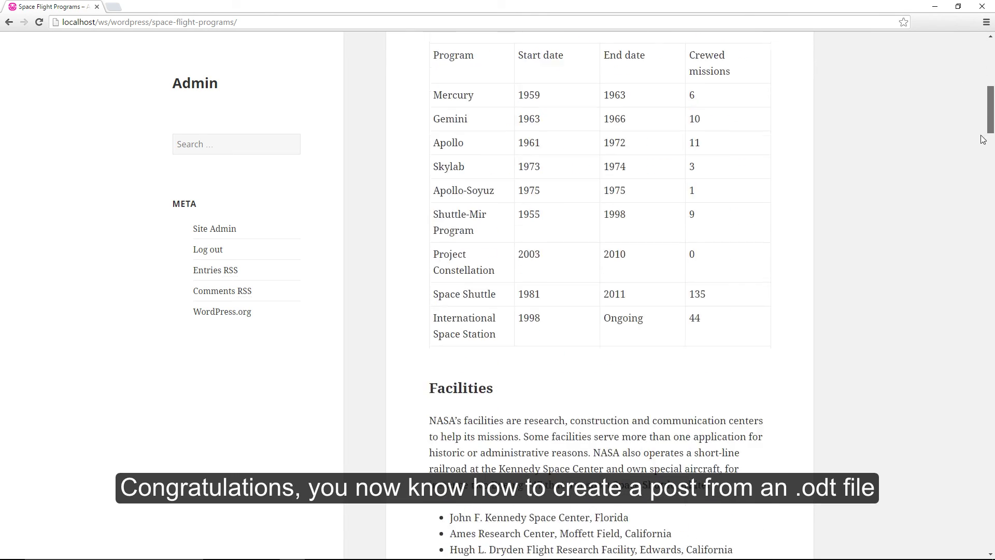
left_click_drag(983, 139, 992, 48)
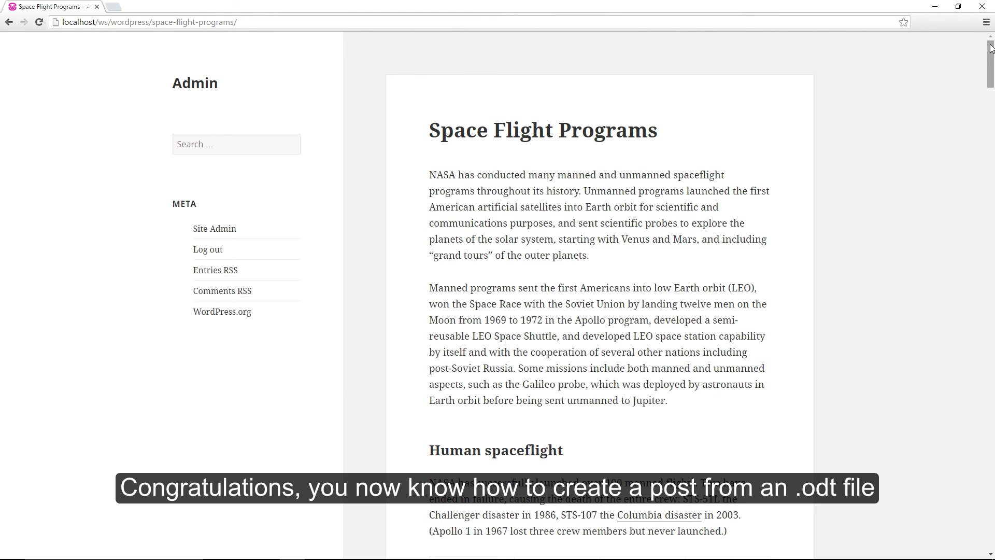